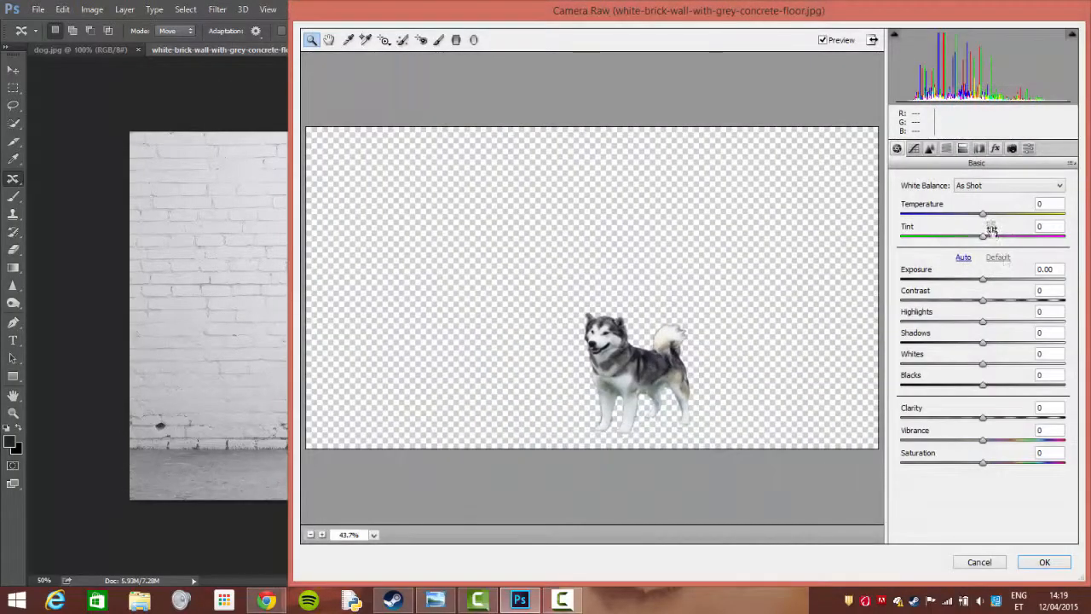
# - Warm the dog layer slightly by raising its Temperature in the Camera Raw filter and apply the adjustment
pyautogui.moveTo(983, 214); pyautogui.dragTo(992, 215)
pyautogui.click(1044, 562)
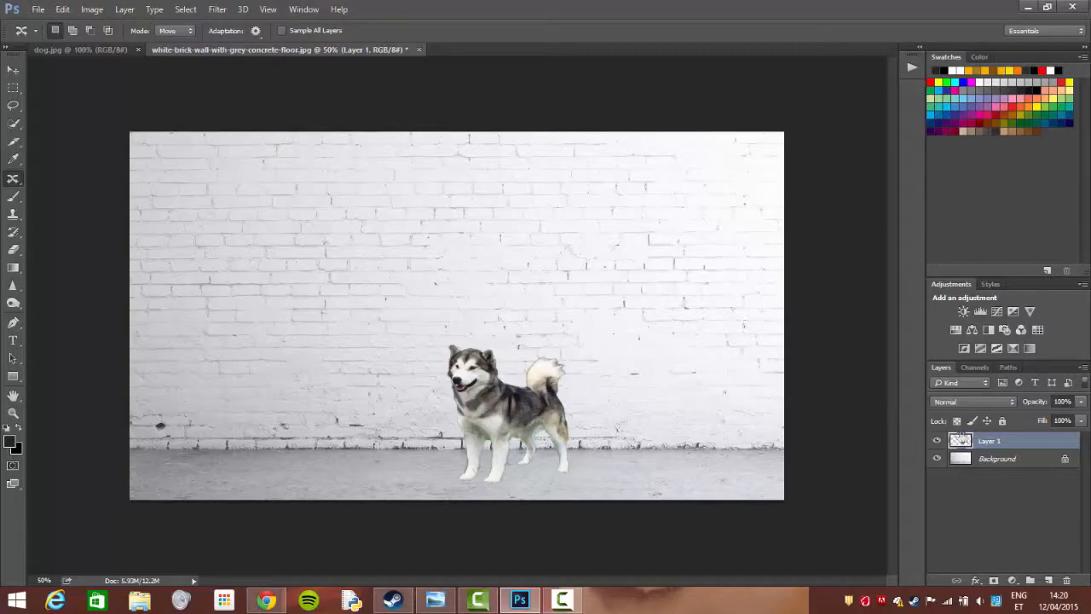
# - Duplicate the dog layer as Layer 1 copy and make the original Layer 1 the active layer
pyautogui.rightClick(987, 441)
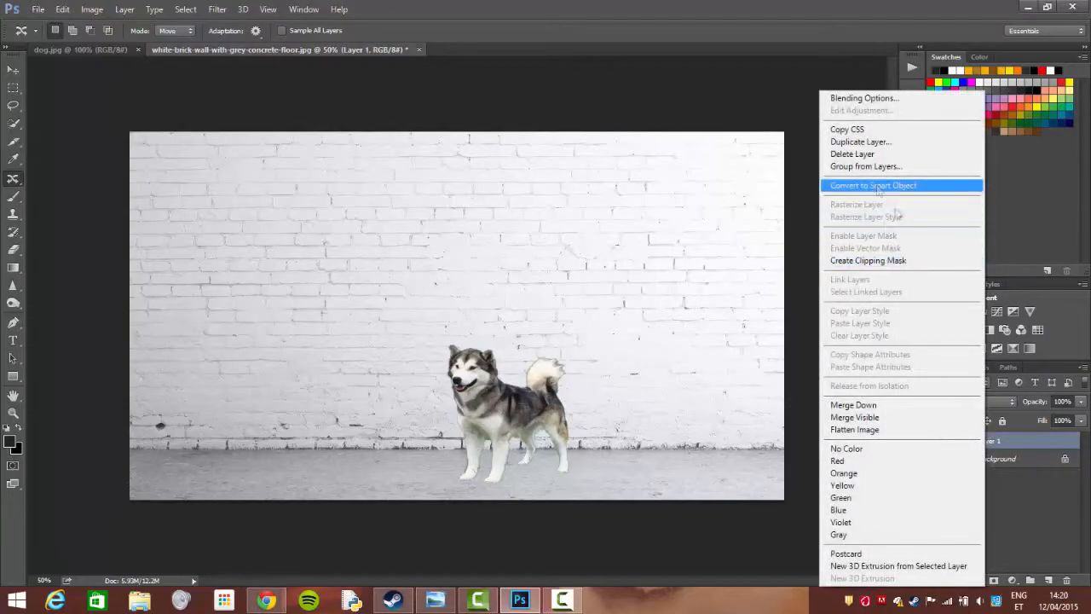
pyautogui.rightClick(1012, 439)
pyautogui.click(905, 151)
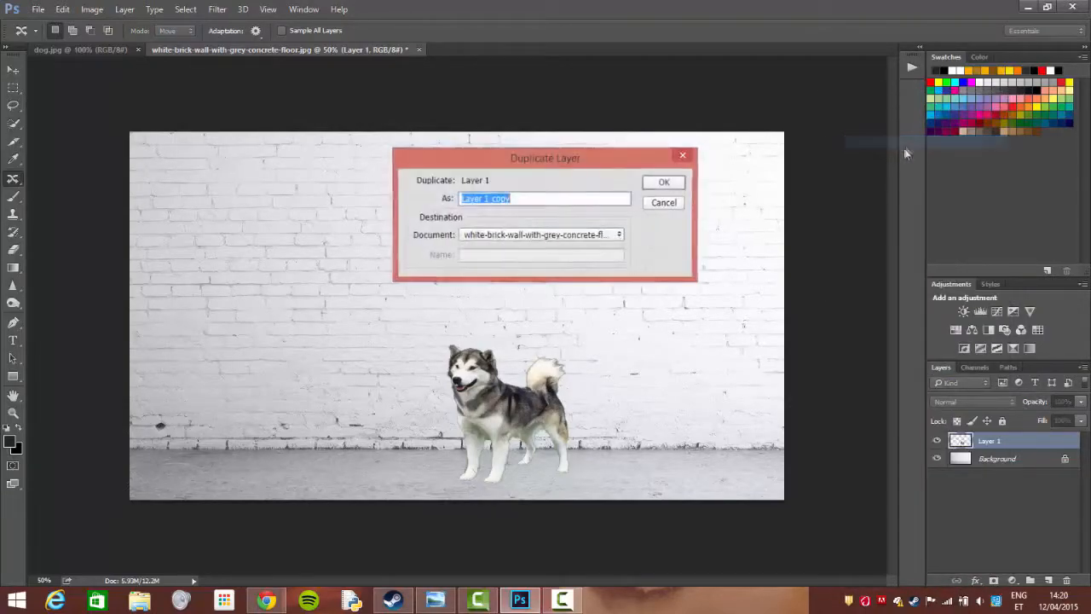
pyautogui.click(656, 182)
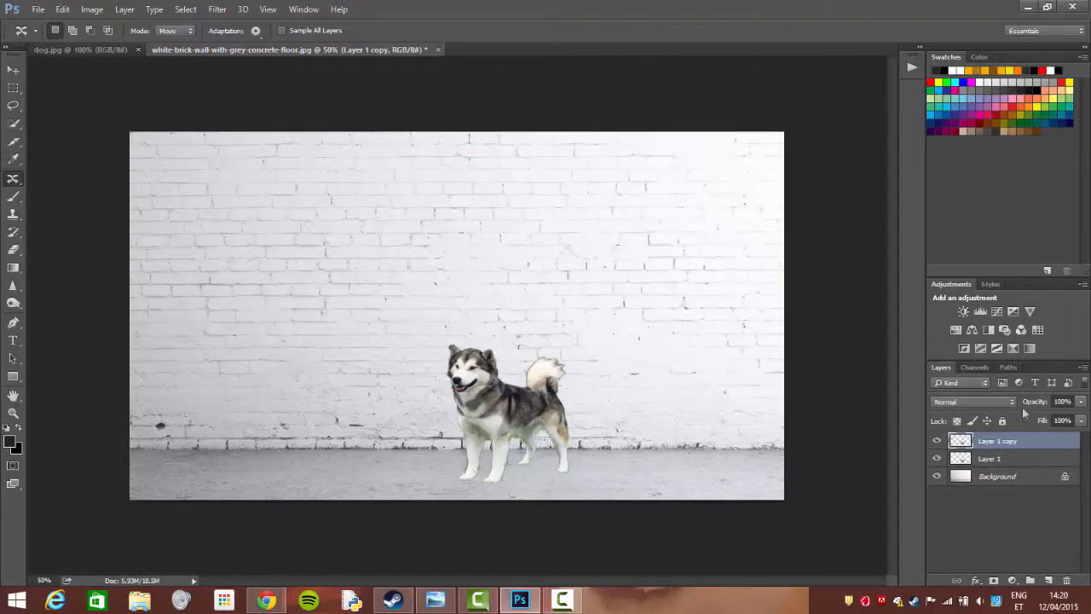
pyautogui.click(1000, 459)
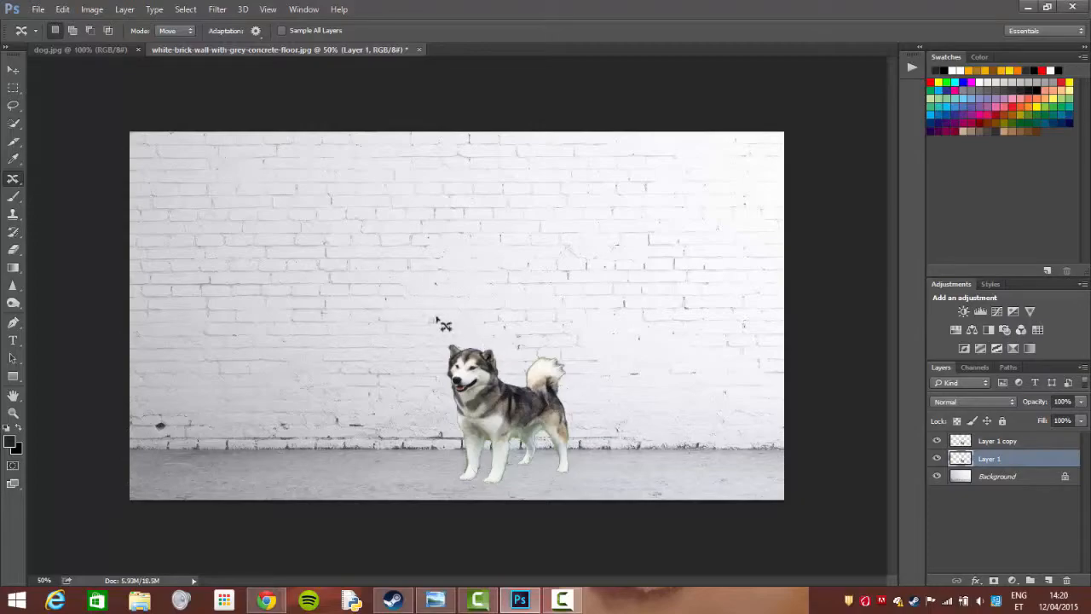
pyautogui.click(63, 9)
pyautogui.click(118, 248)
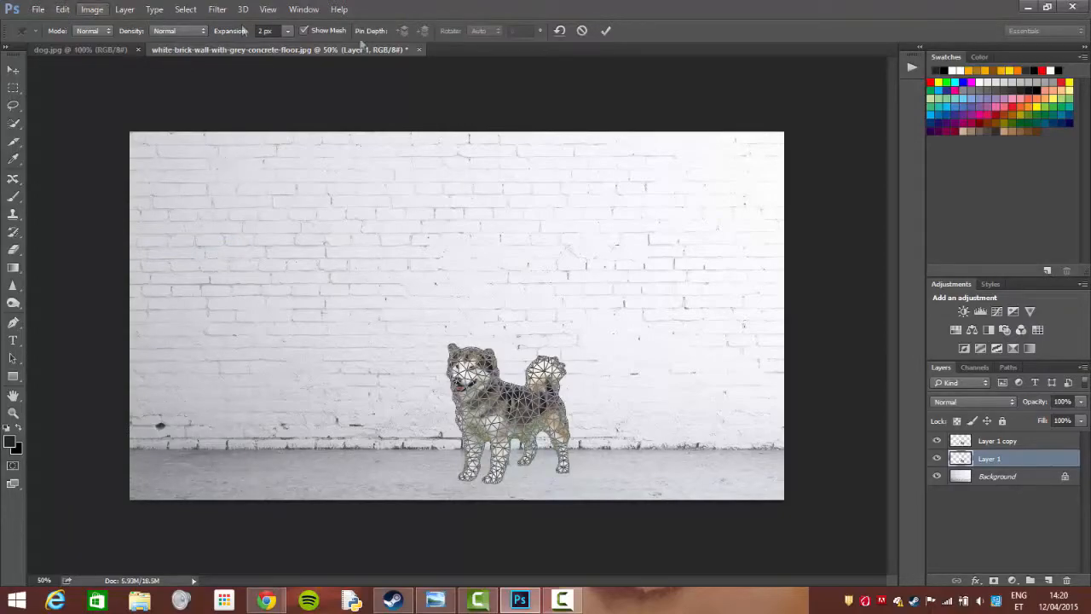
pyautogui.click(581, 31)
# - Free-transform Layer 1, squashing it to about 57% height and skewing it about 41° horizontally so it leans behind the dog like a shadow
pyautogui.click(63, 10)
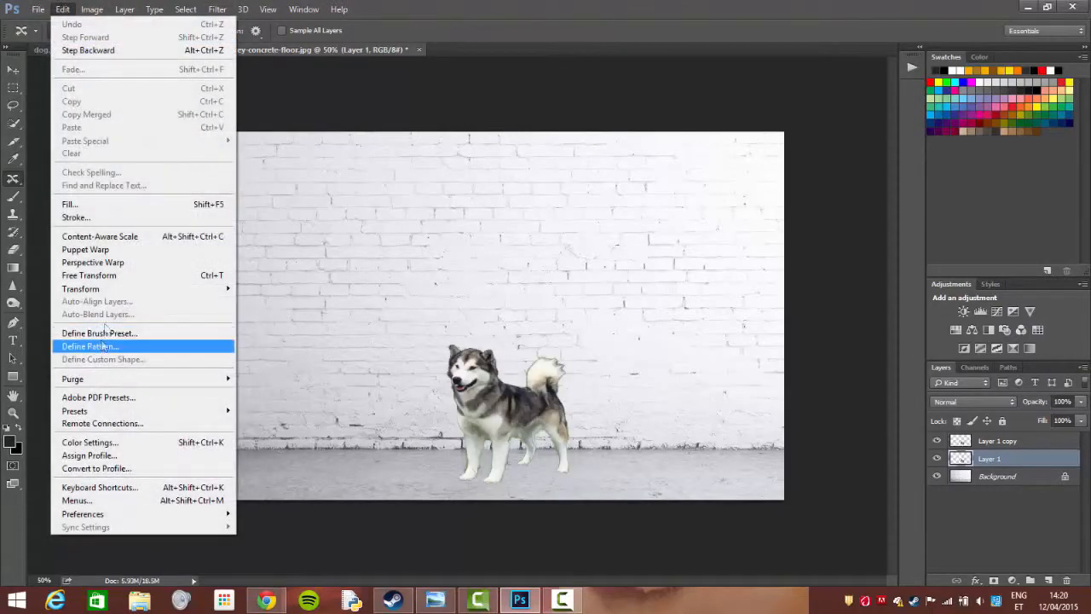
pyautogui.click(107, 275)
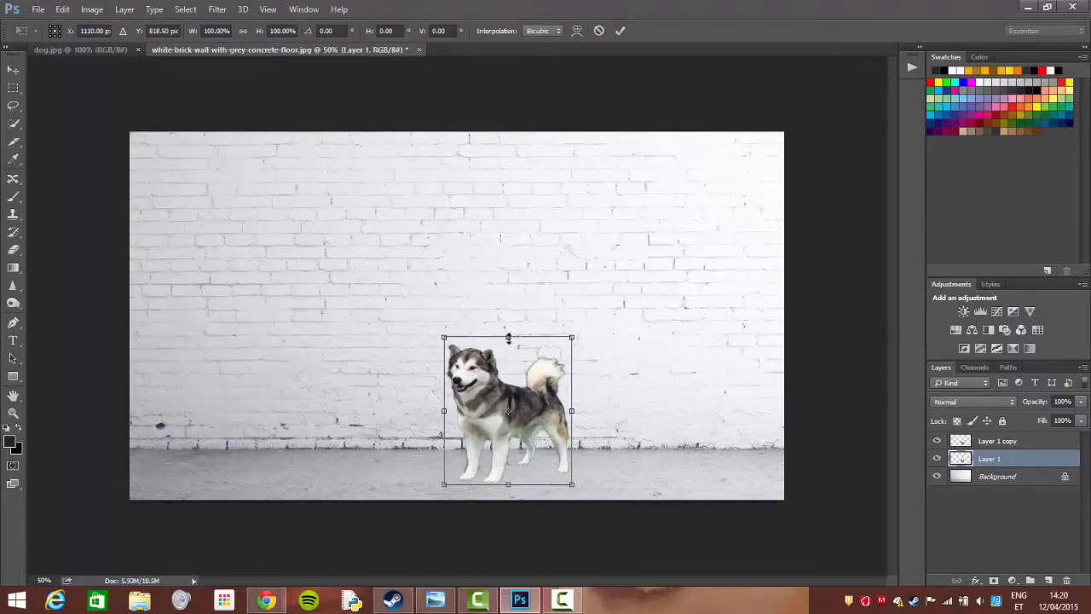
pyautogui.moveTo(509, 341); pyautogui.dragTo(435, 404)
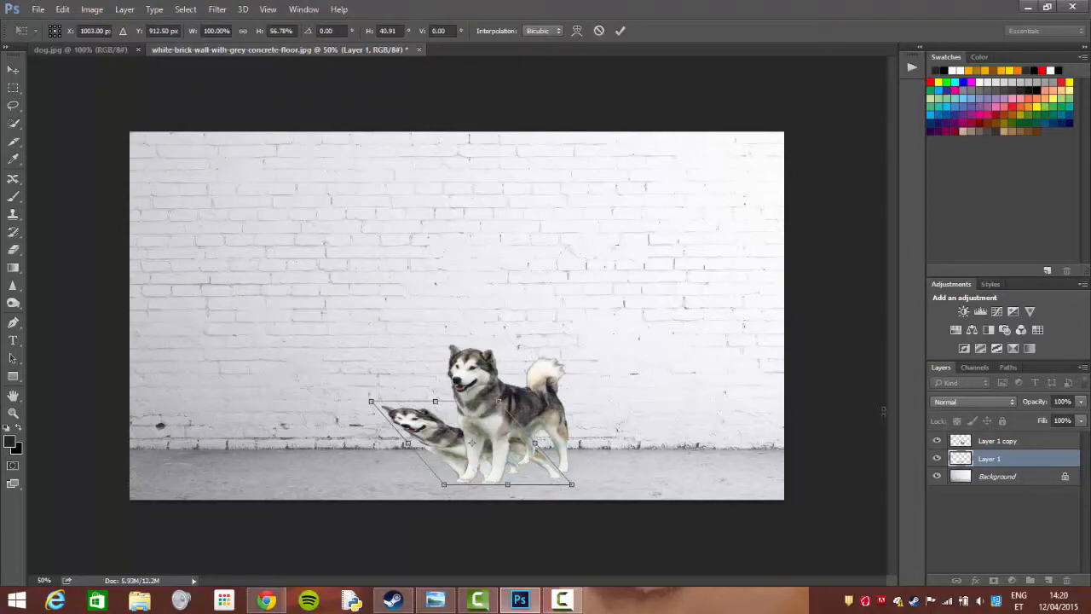
pyautogui.click(620, 31)
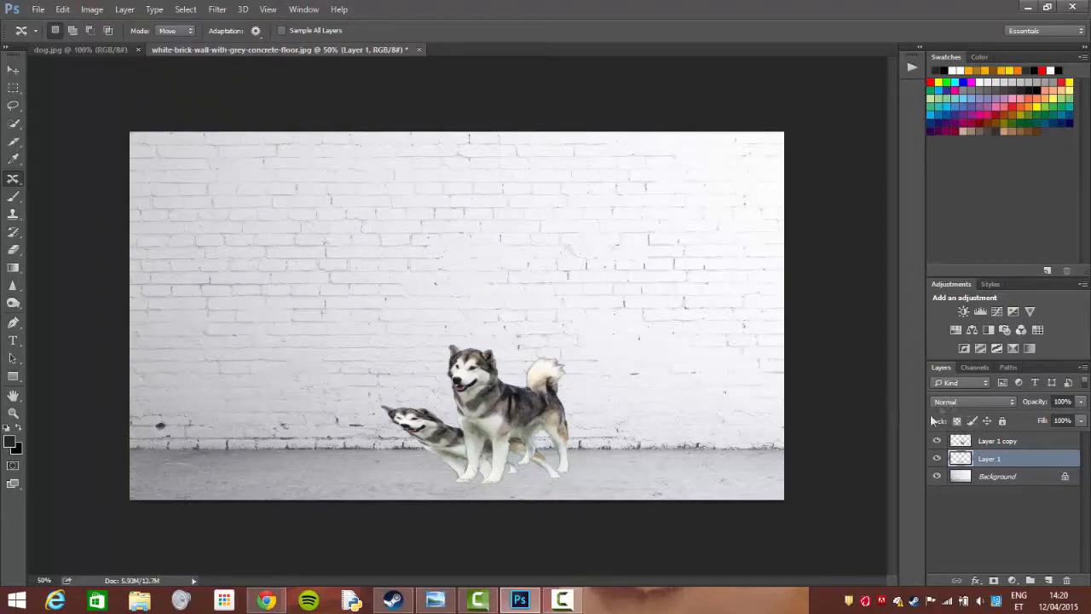
# - Lock Layer 1's transparent pixels and fill the squashed dog with a black-to-white linear gradient running from the paws upward
pyautogui.click(957, 421)
pyautogui.click(17, 268)
pyautogui.click(44, 271)
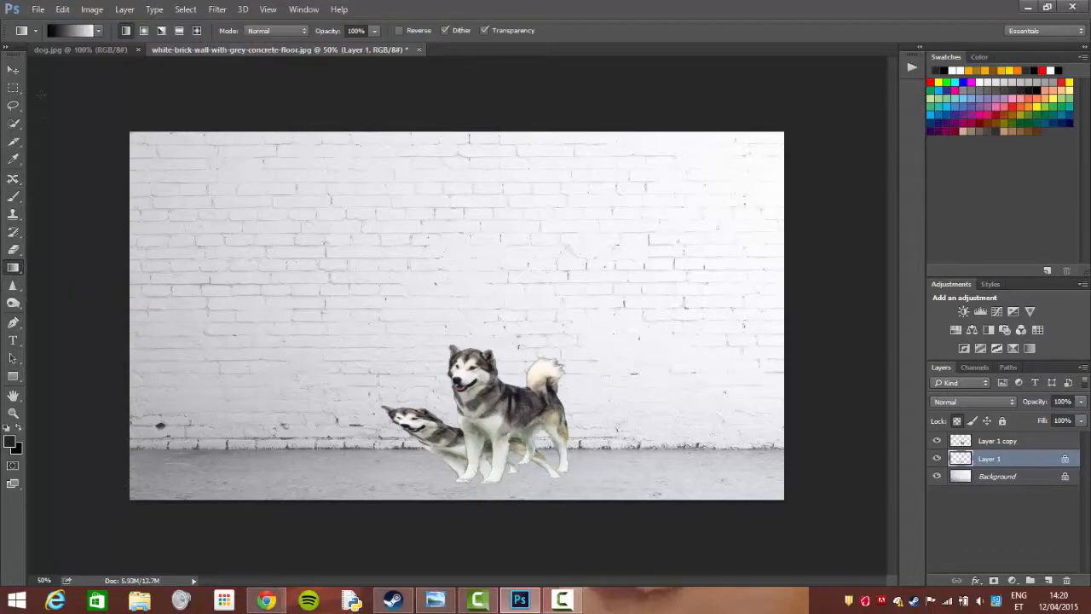
pyautogui.click(98, 31)
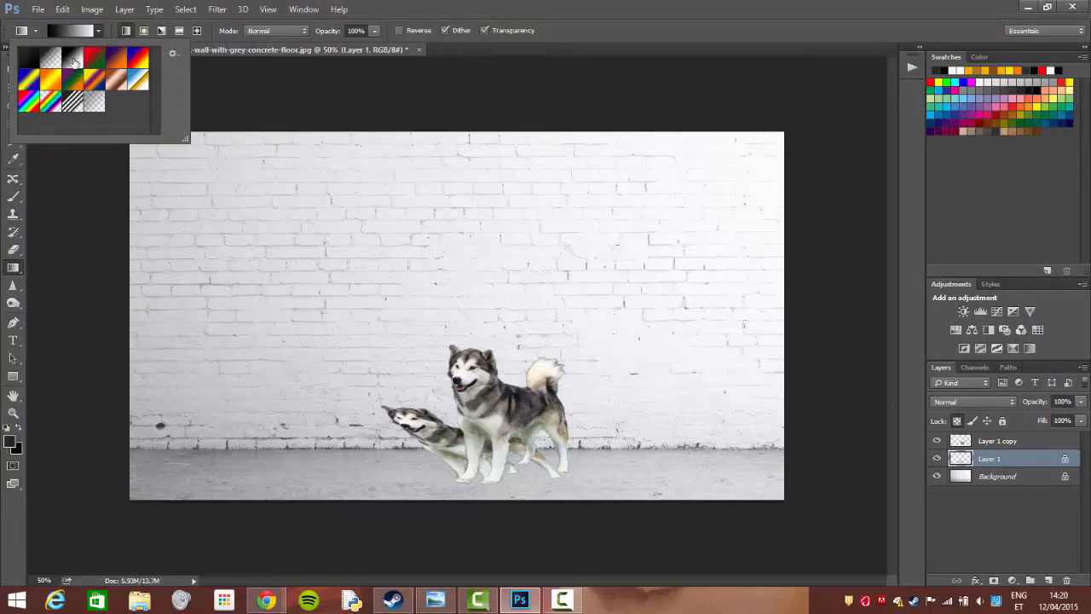
pyautogui.doubleClick(74, 60)
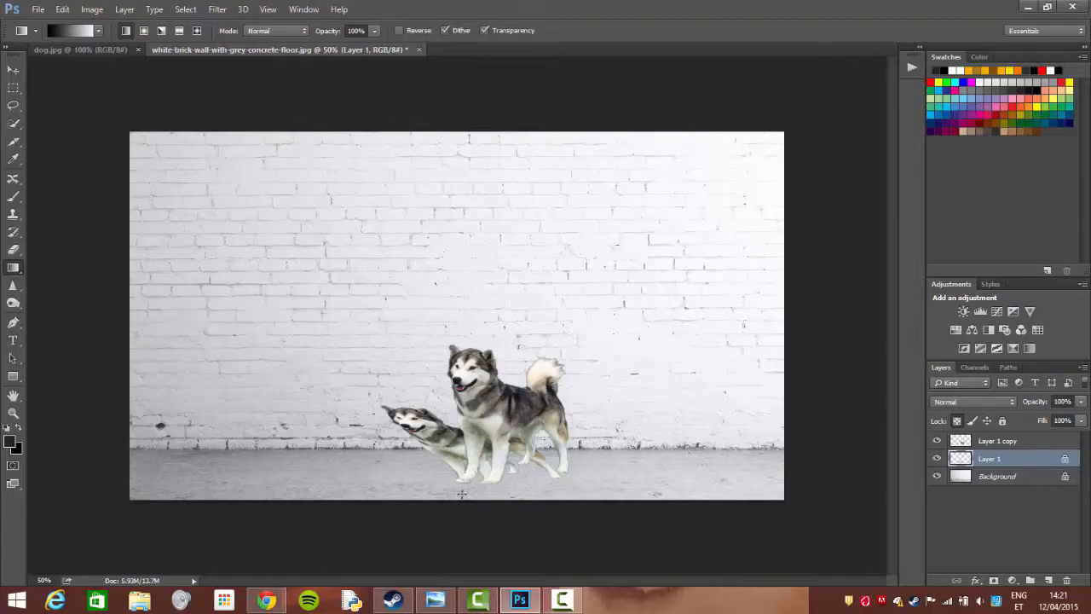
pyautogui.moveTo(461, 484); pyautogui.dragTo(458, 363)
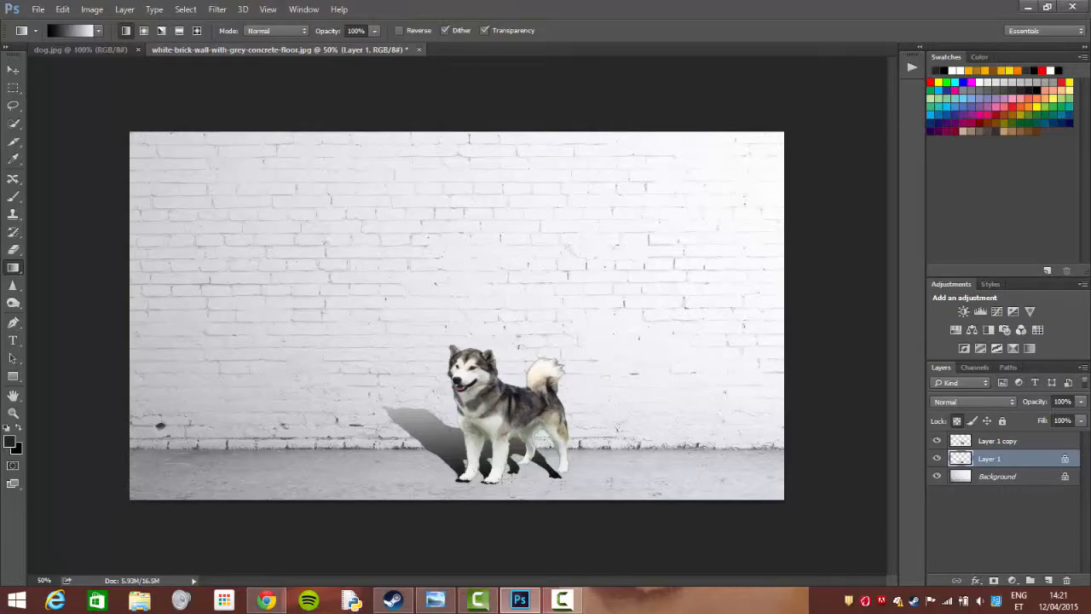
# - Unlock Layer 1's transparent pixels and soften the shadow with a slight Gaussian Blur
pyautogui.click(957, 421)
pyautogui.click(217, 10)
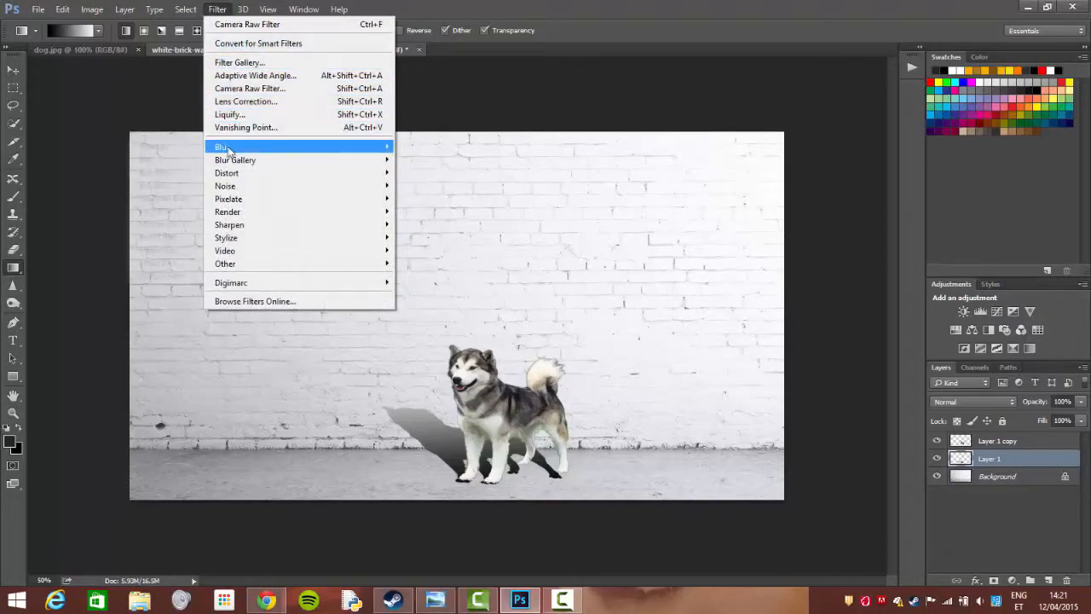
pyautogui.moveTo(226, 149)
pyautogui.click(167, 202)
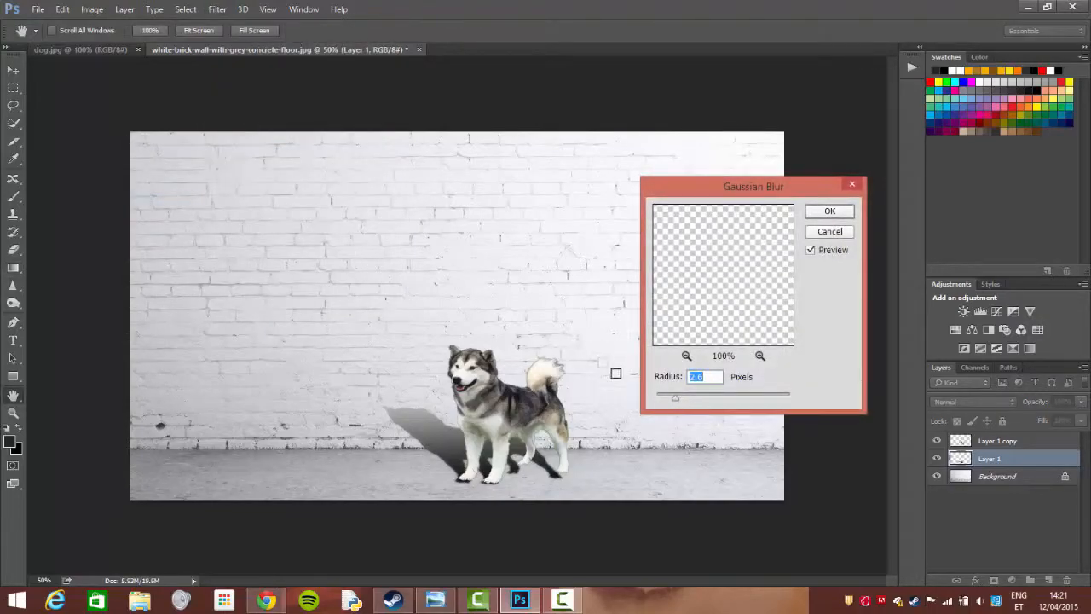
pyautogui.moveTo(675, 398)
pyautogui.mouseDown()
pyautogui.moveTo(687, 403)
pyautogui.moveTo(674, 402)
pyautogui.mouseUp()
pyautogui.click(832, 213)
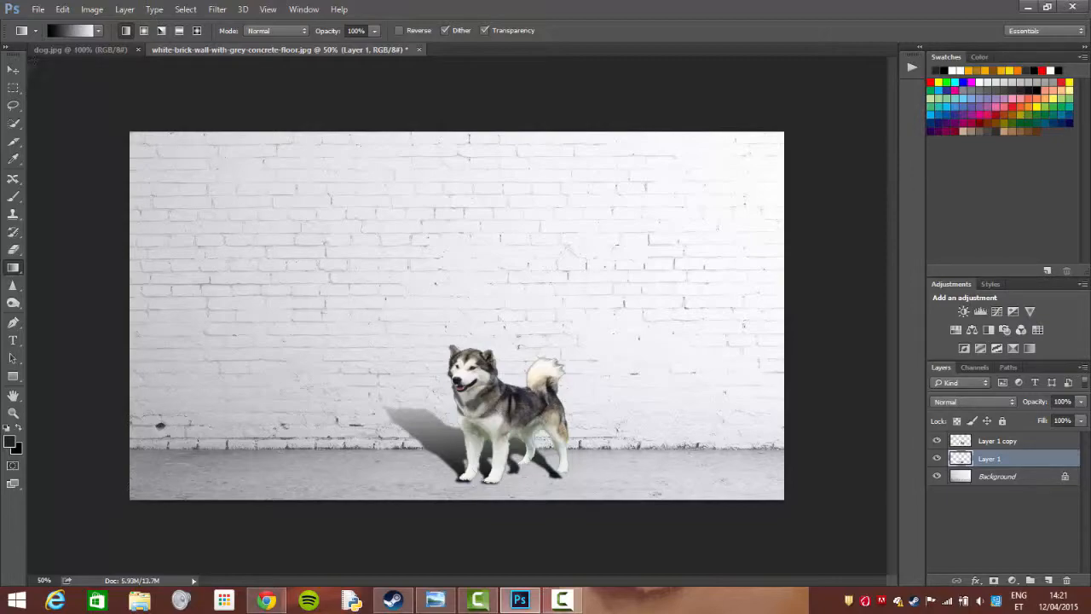
# - Start Puppet Warp on the shadow, pin its paws and pull them into line with the dog's real paws
pyautogui.click(60, 10)
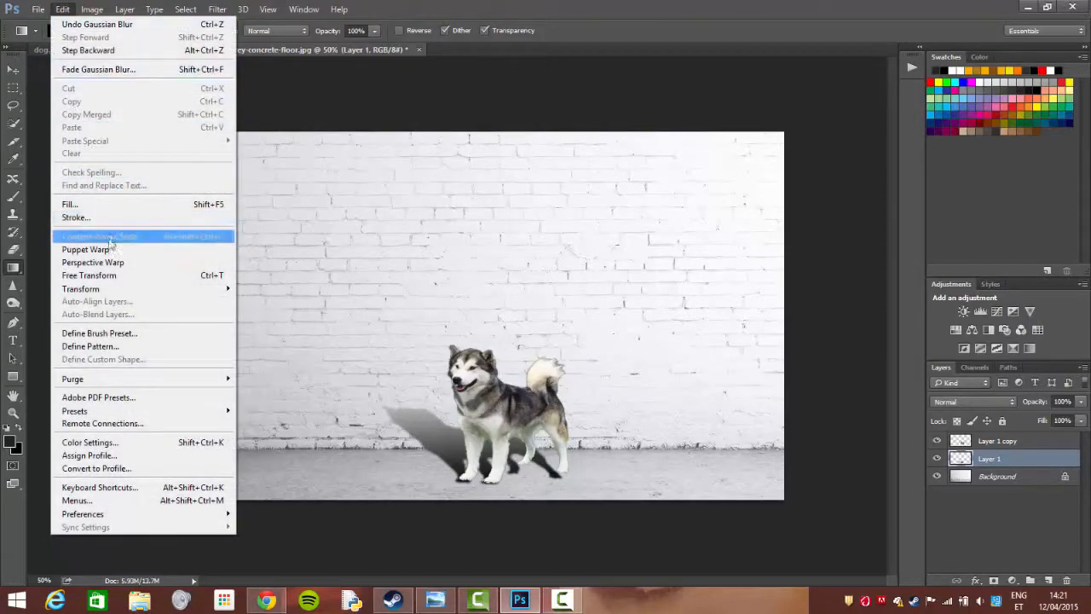
pyautogui.click(109, 249)
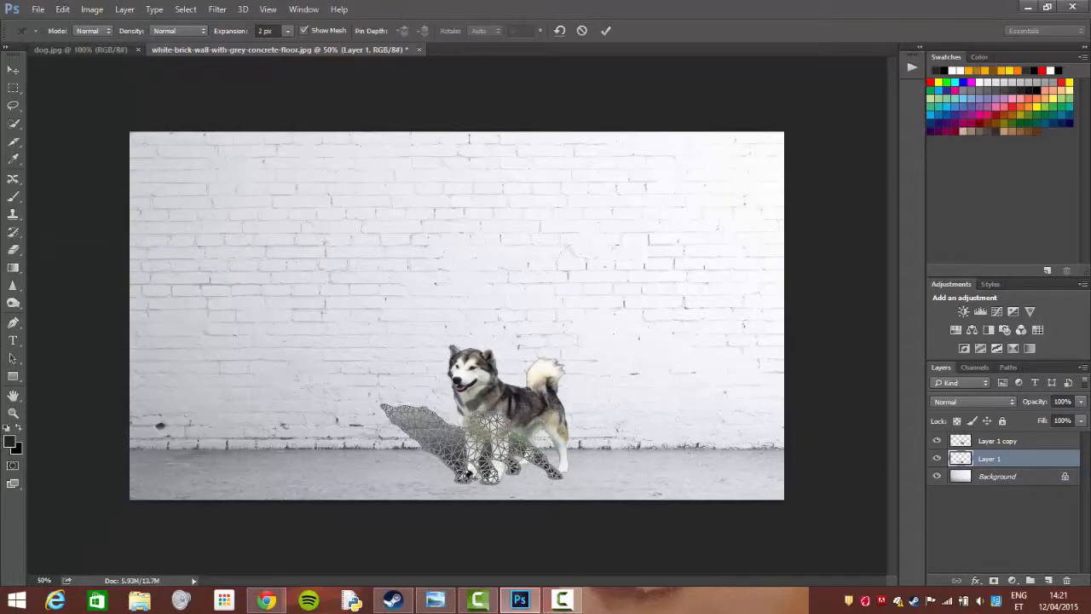
pyautogui.click(495, 480)
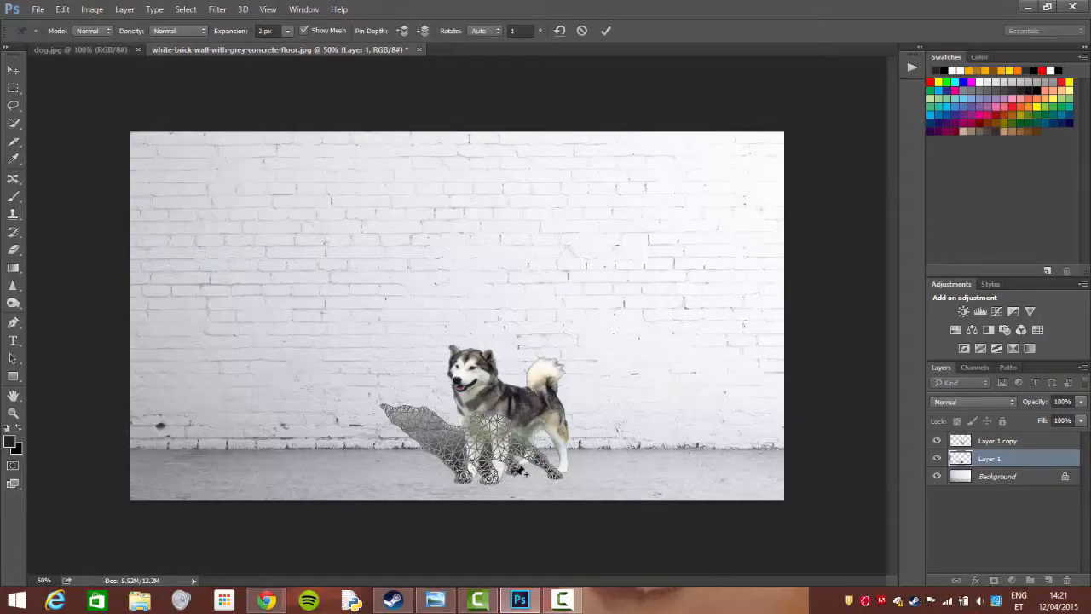
pyautogui.click(513, 468)
pyautogui.click(556, 474)
pyautogui.moveTo(564, 482); pyautogui.dragTo(471, 472)
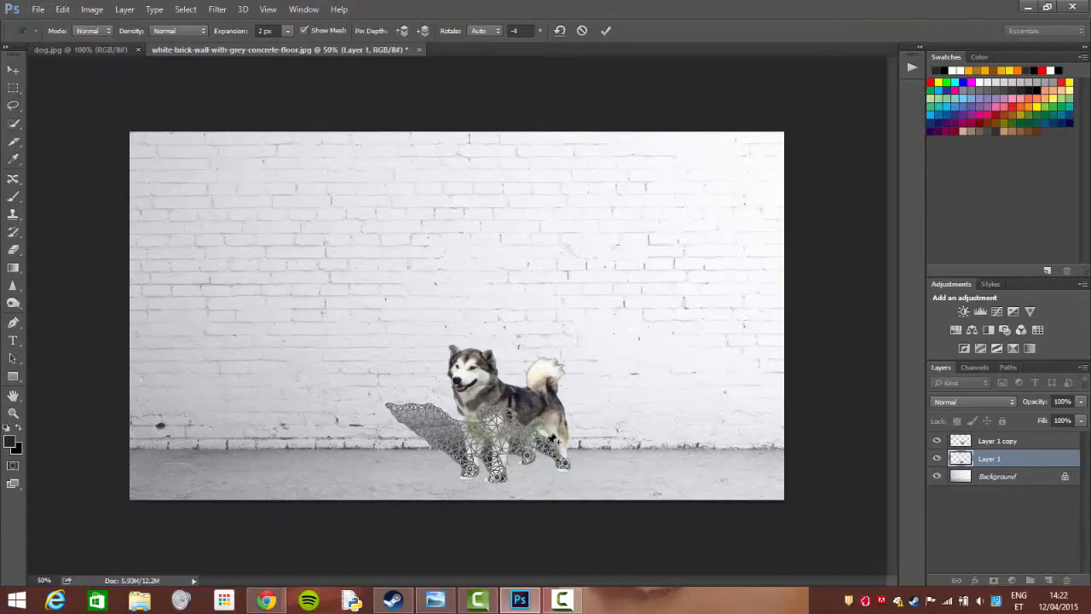
# - Adjust the shadow's hind leg, add pins along its neck and head, bend the head closer to the dog and apply the warp
pyautogui.moveTo(550, 456); pyautogui.dragTo(542, 450)
pyautogui.click(460, 441)
pyautogui.click(443, 433)
pyautogui.click(423, 418)
pyautogui.moveTo(442, 433)
pyautogui.mouseDown()
pyautogui.moveTo(453, 435)
pyautogui.moveTo(441, 423)
pyautogui.mouseUp()
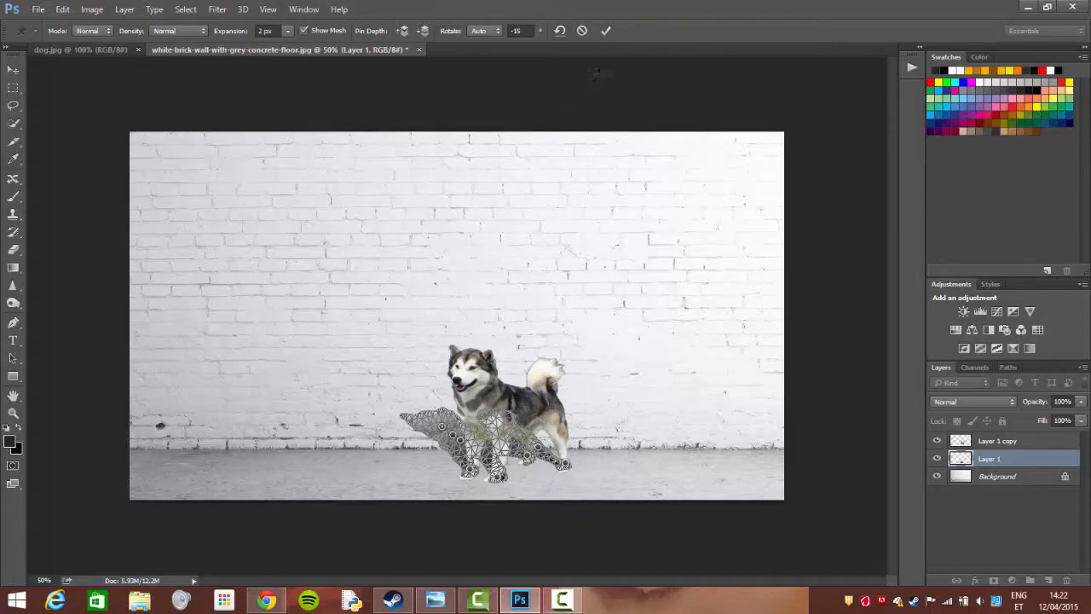
pyautogui.click(605, 30)
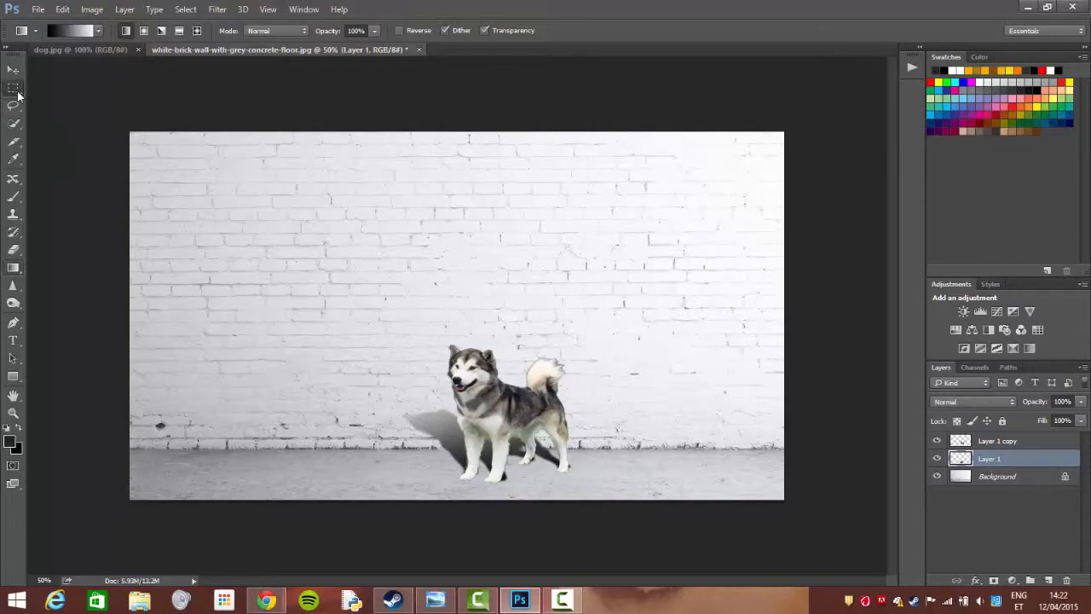
# - Make a rectangular marquee selection of about 14.5 × 6.4 cm around the part of the shadow falling on the wall
pyautogui.moveTo(13, 88); pyautogui.dragTo(52, 98)
pyautogui.click(62, 89)
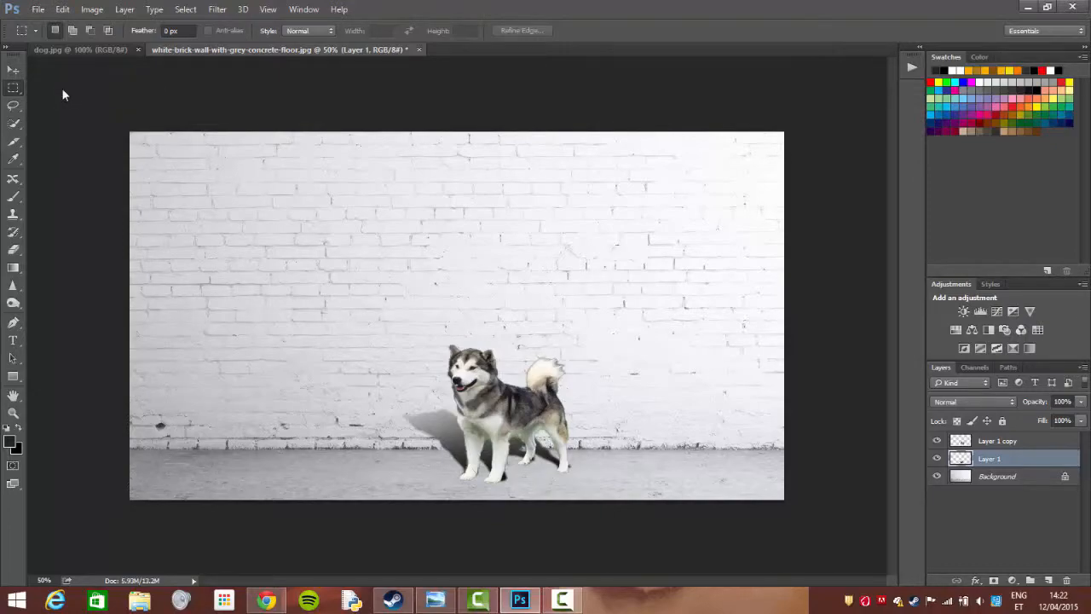
pyautogui.moveTo(368, 390); pyautogui.dragTo(507, 449)
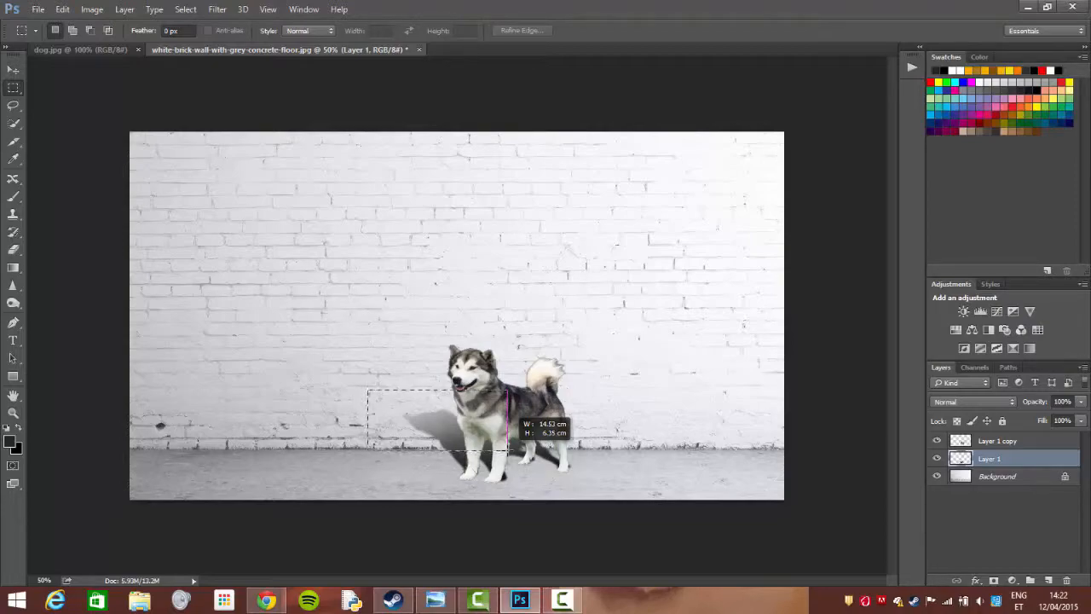
pyautogui.moveTo(509, 449); pyautogui.dragTo(509, 450)
# - Apply a stronger Gaussian Blur to the selected wall part of the shadow and deselect it
pyautogui.click(216, 9)
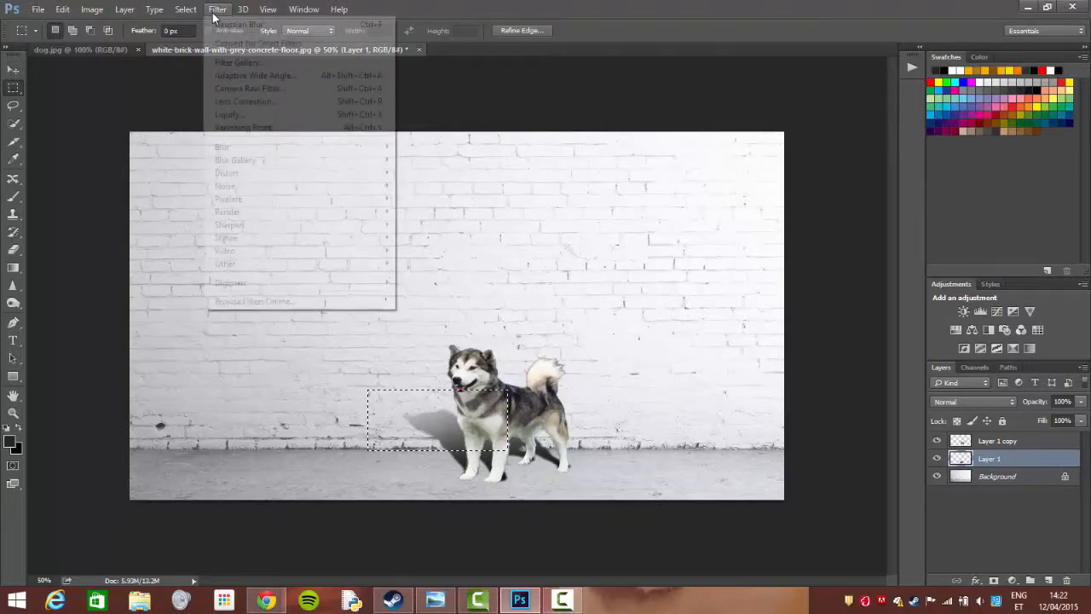
pyautogui.moveTo(242, 149)
pyautogui.click(164, 198)
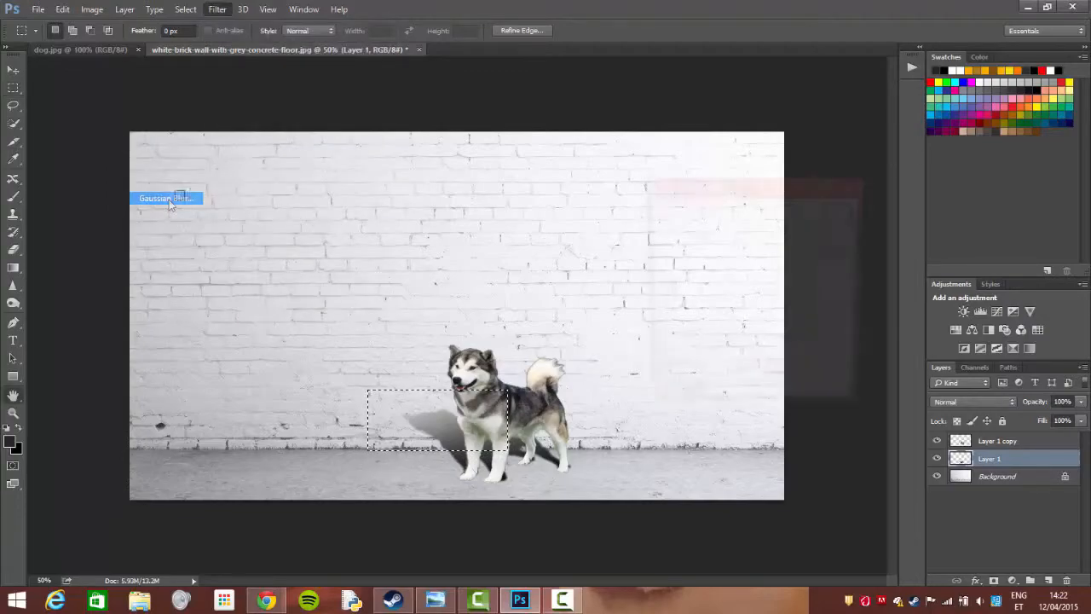
pyautogui.moveTo(673, 398); pyautogui.dragTo(700, 403)
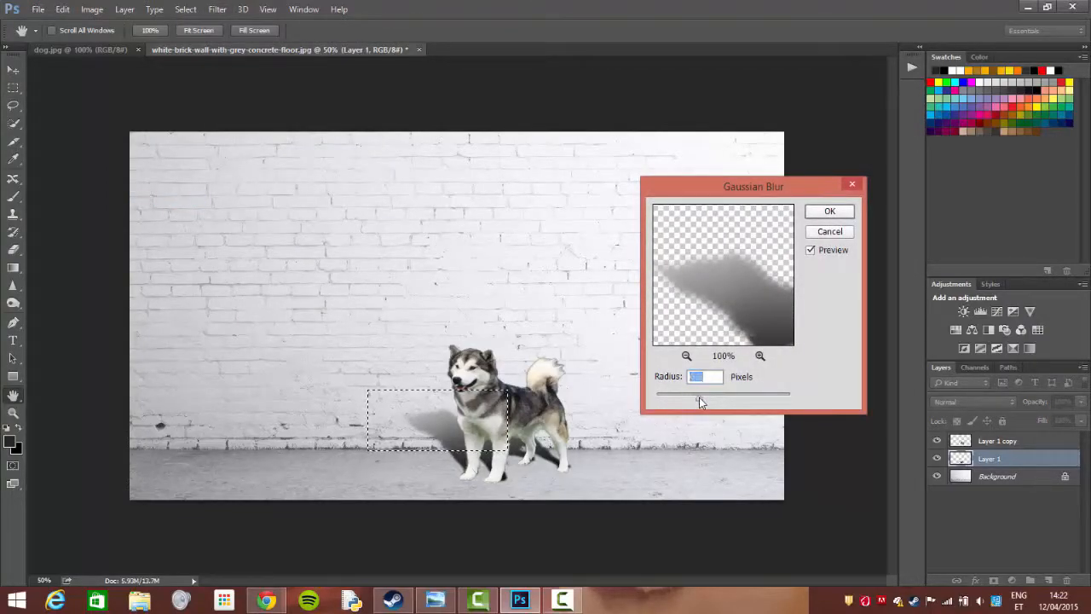
pyautogui.click(828, 211)
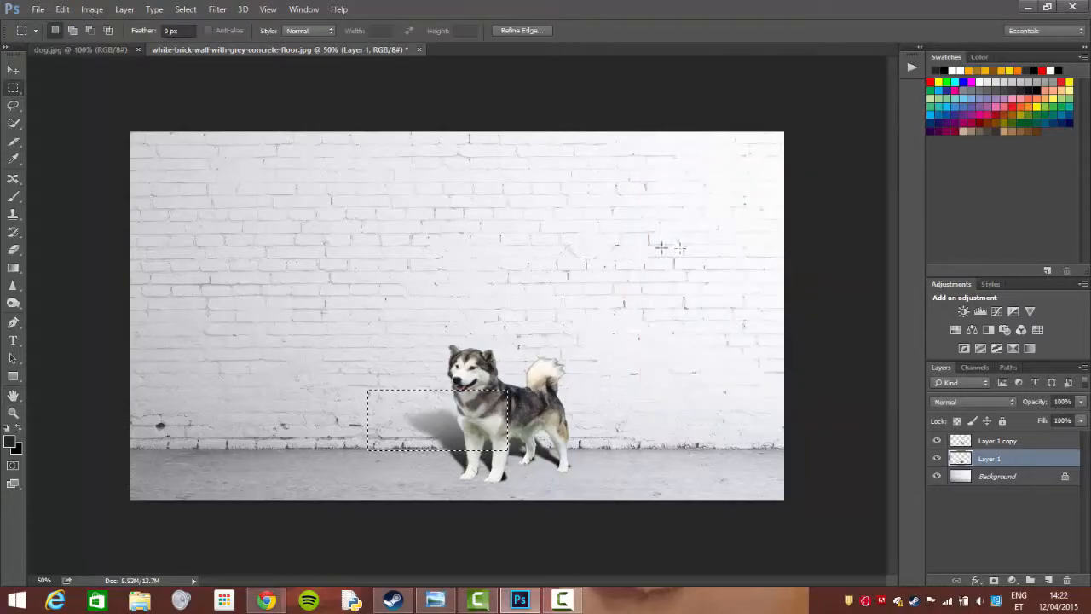
pyautogui.click(185, 9)
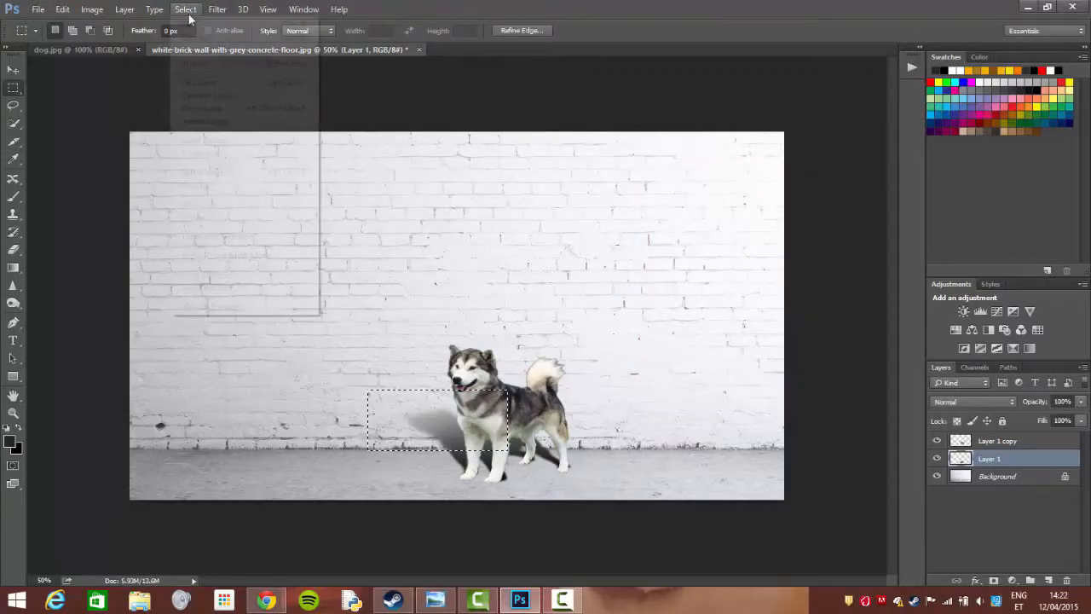
pyautogui.click(198, 37)
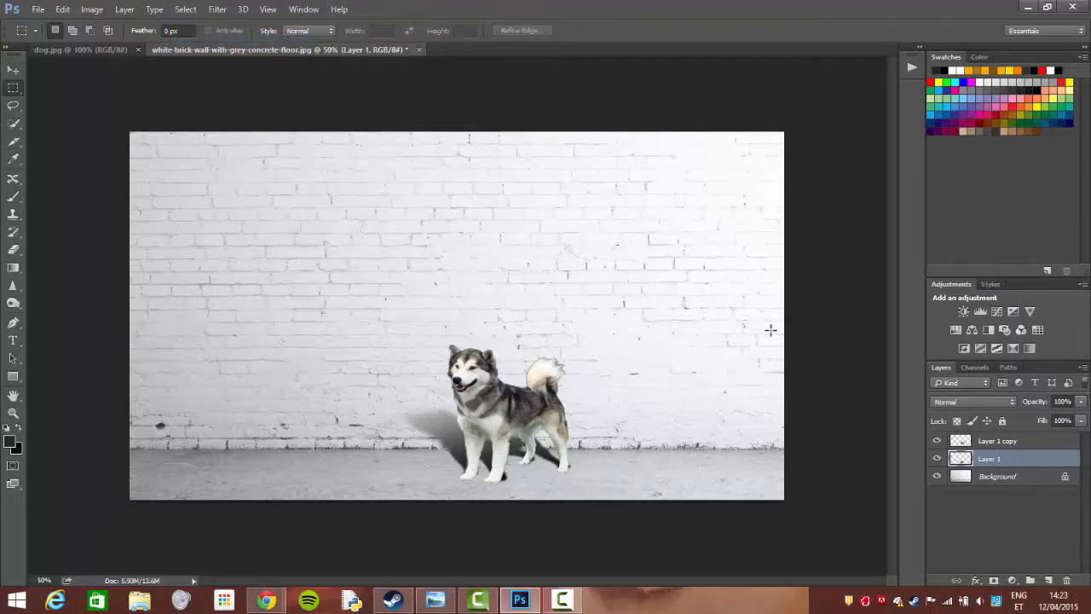
# - Lower the shadow layer's opacity to 35%
pyautogui.click(1080, 401)
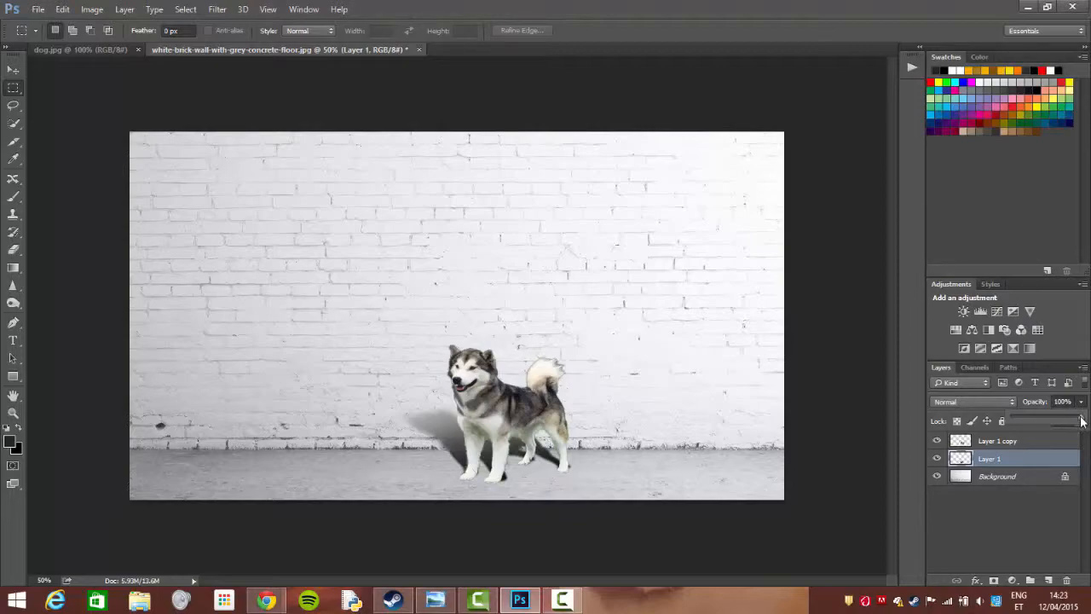
pyautogui.moveTo(1080, 419); pyautogui.dragTo(1054, 419)
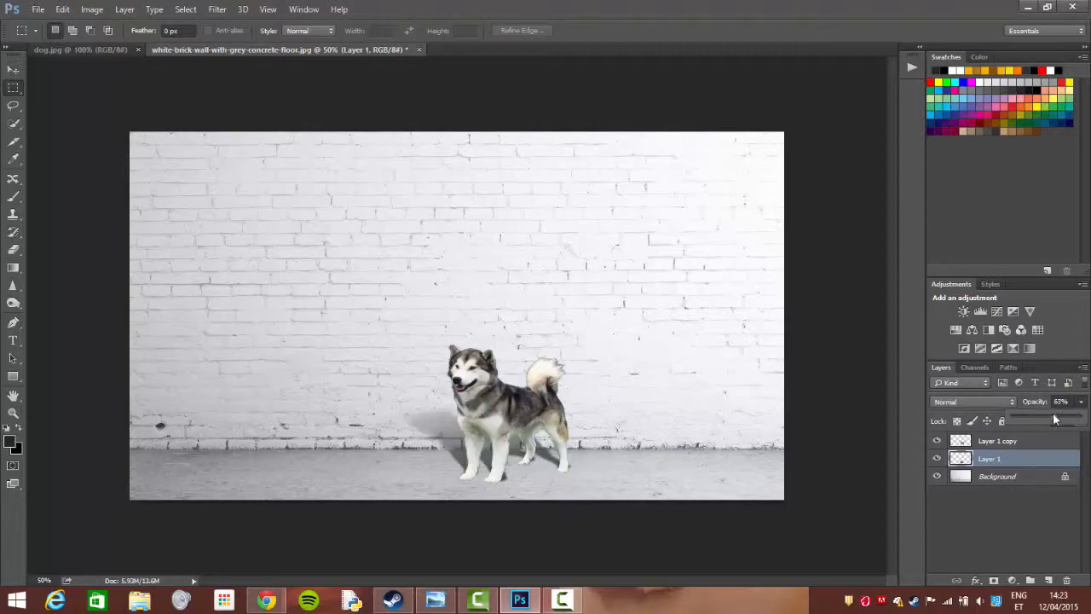
pyautogui.moveTo(1040, 416); pyautogui.dragTo(1038, 419)
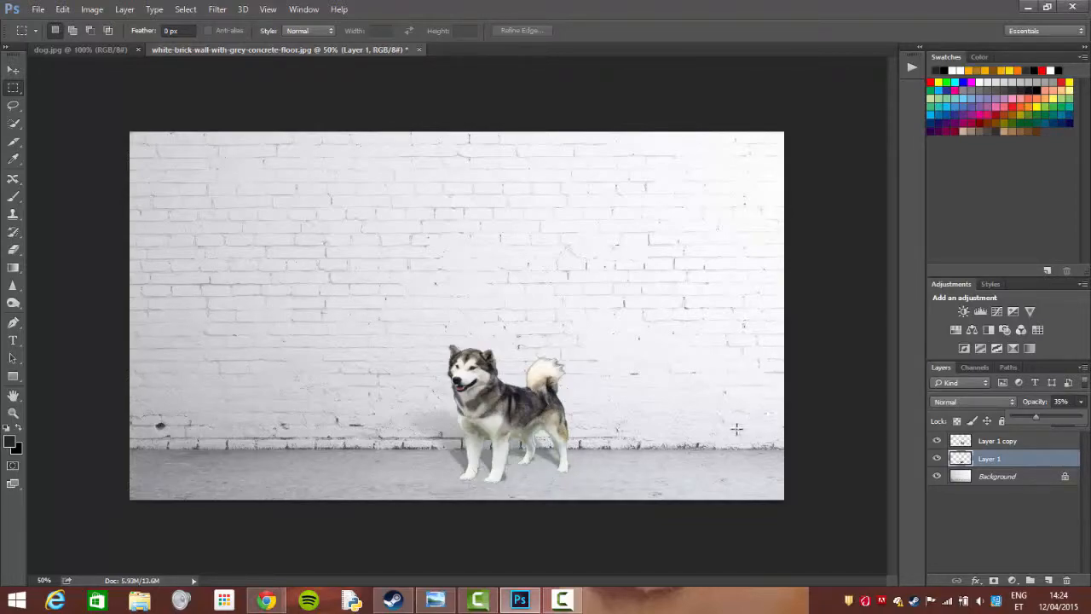
pyautogui.click(562, 600)
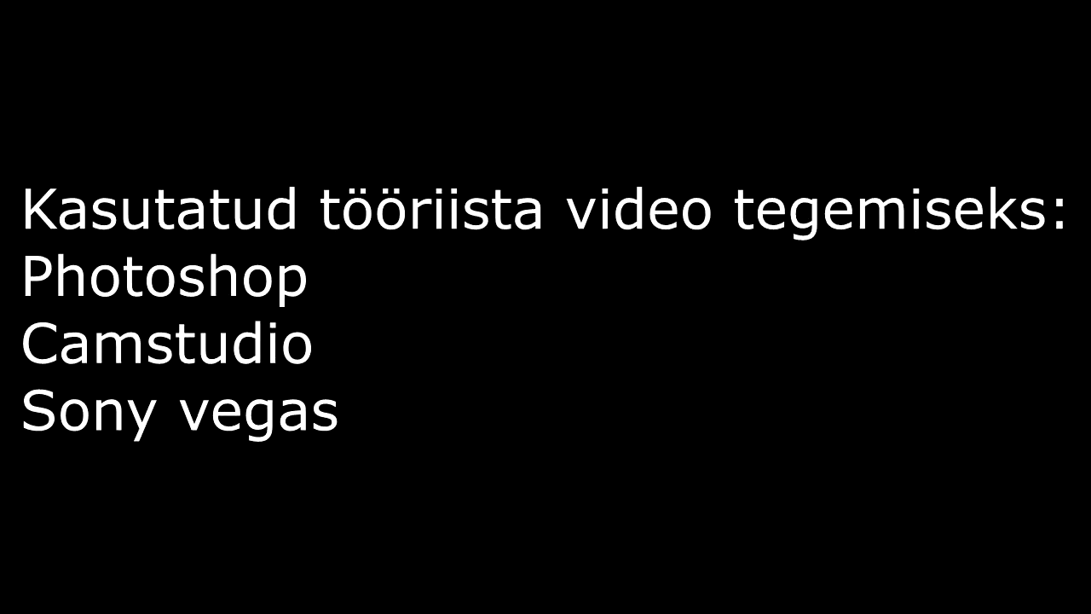